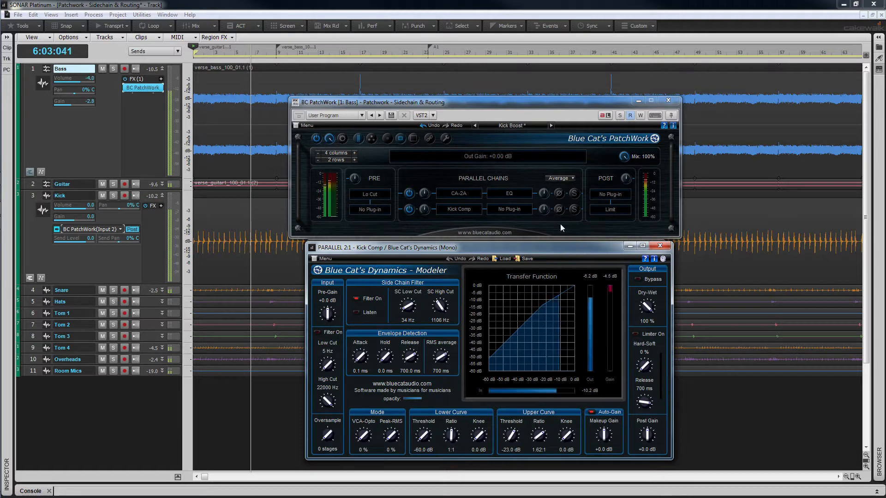
Step: Try routing the EQ plug-in's audio to 1 Output on Channel 4 in its Audio I/O settings
right_click(513, 197)
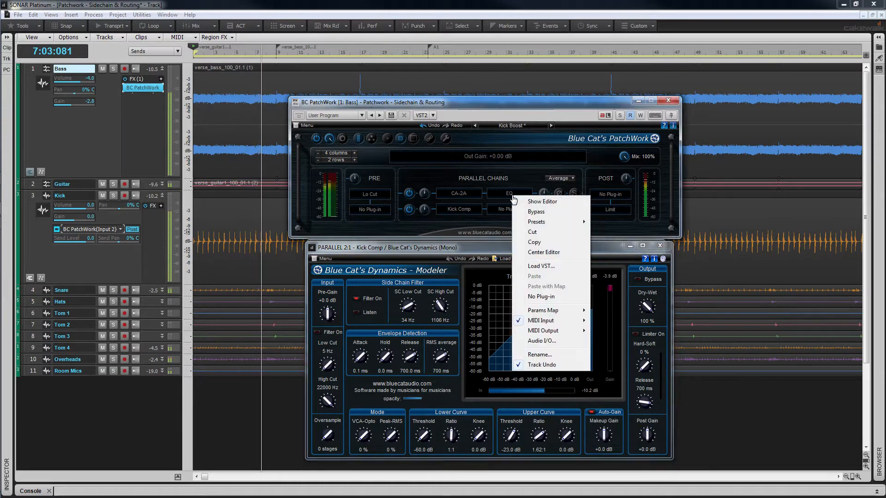
left_click(542, 341)
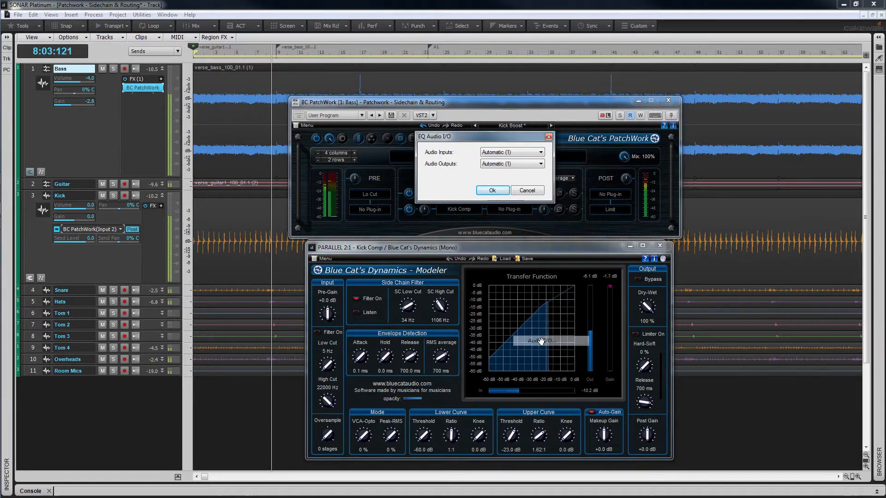
left_click(541, 164)
left_click(535, 185)
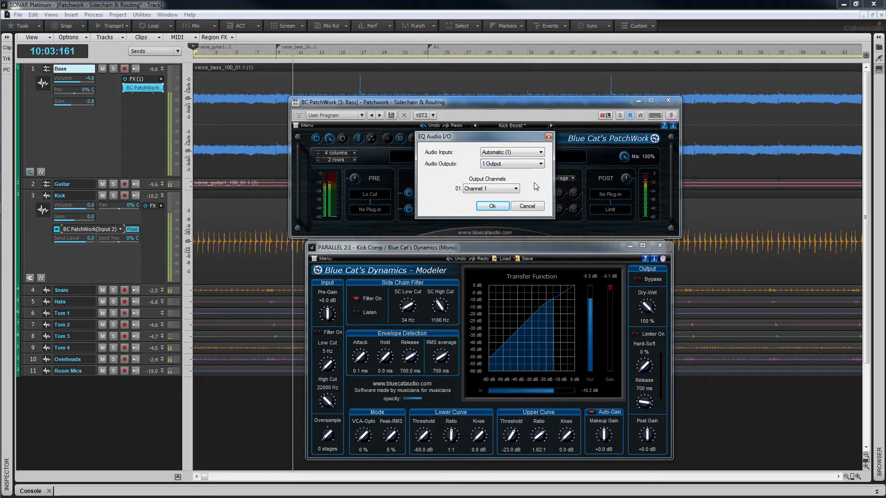
left_click(509, 188)
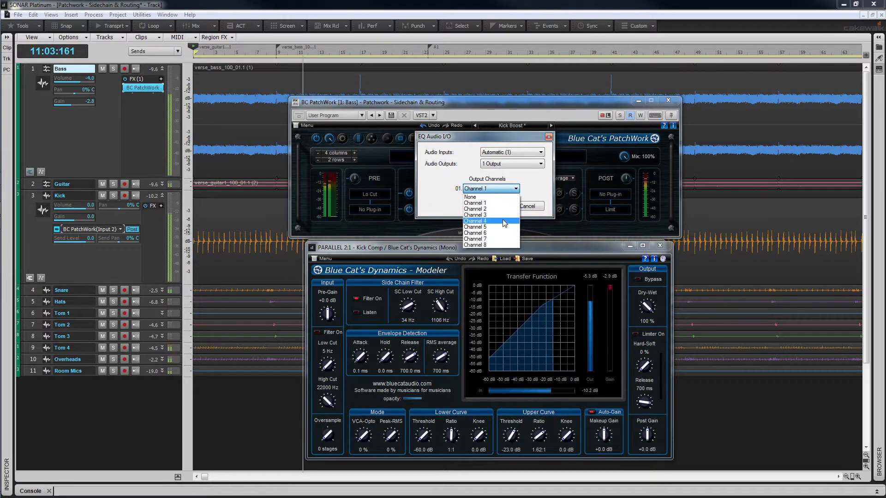
left_click(502, 220)
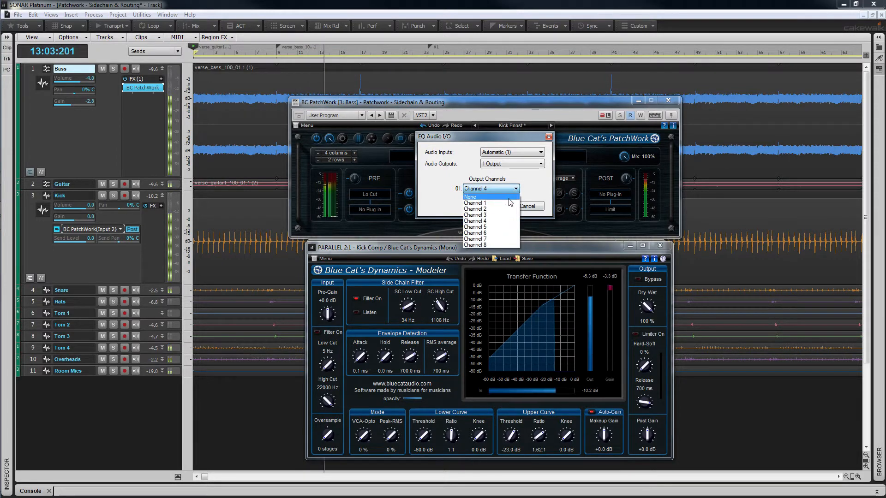
Step: Restore the EQ plug-in's audio outputs to Automatic (1) and apply the Audio I/O settings
left_click(511, 197)
left_click(540, 164)
left_click(516, 184)
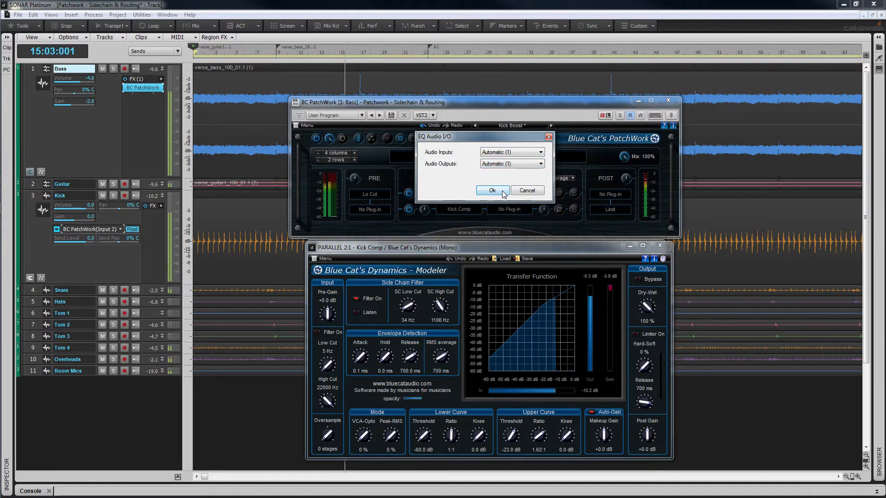
left_click(492, 191)
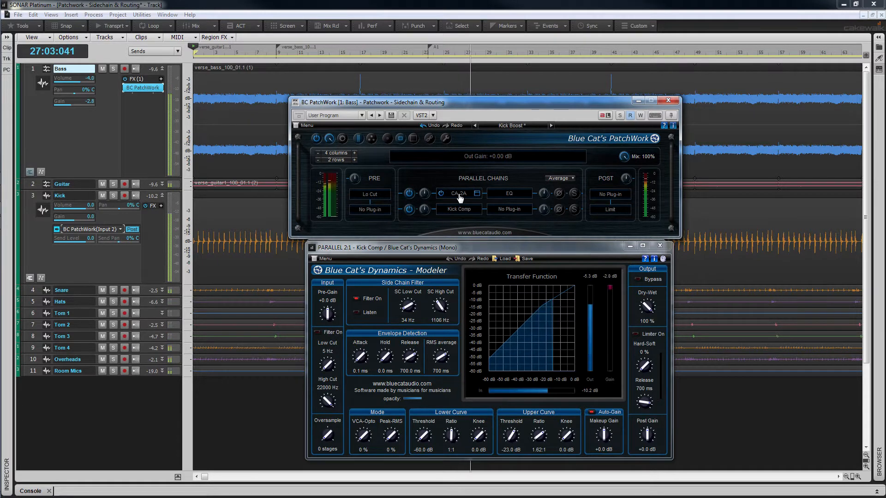
Step: Solo the second parallel chain to listen to Kick Comp alone, and unsolo it again
left_click(574, 210)
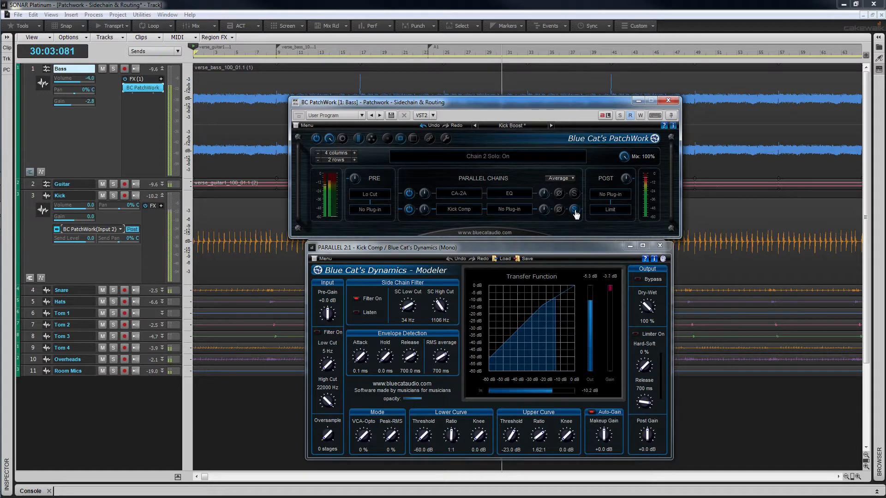
left_click(574, 210)
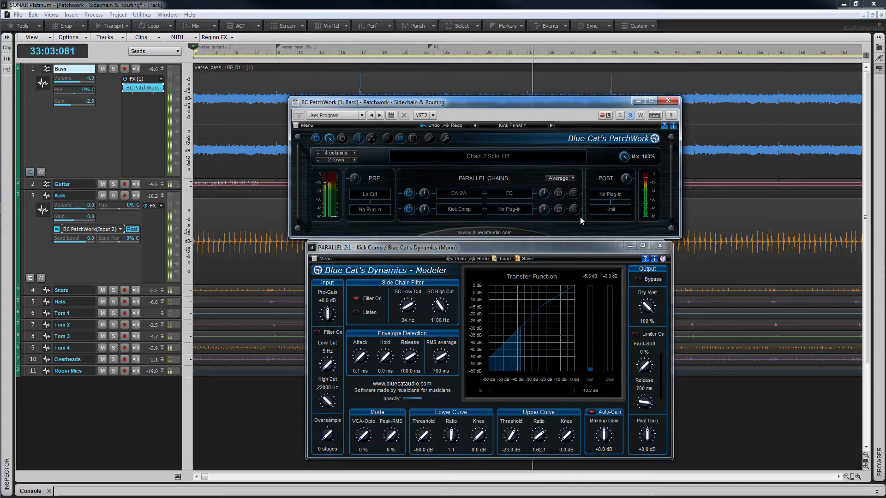
Step: Try routing Kick Comp to 1 Output on Channel 3 in its Audio I/O settings, and discard the change
right_click(459, 213)
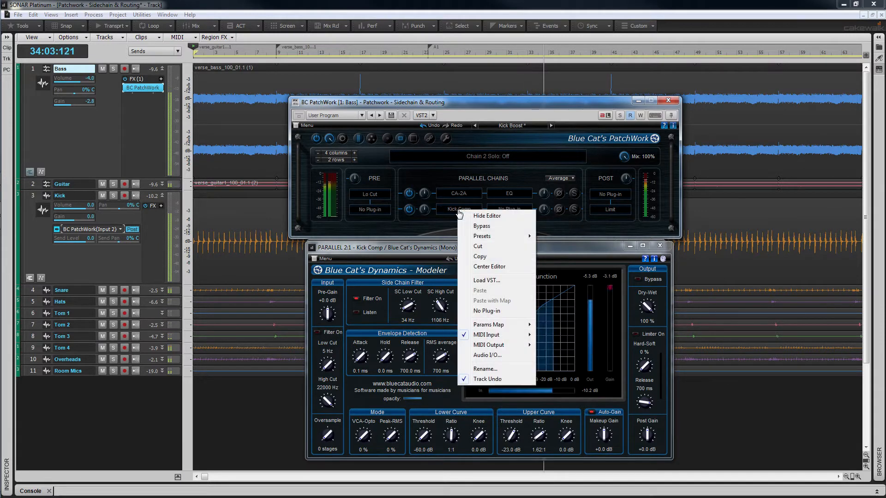
left_click(487, 356)
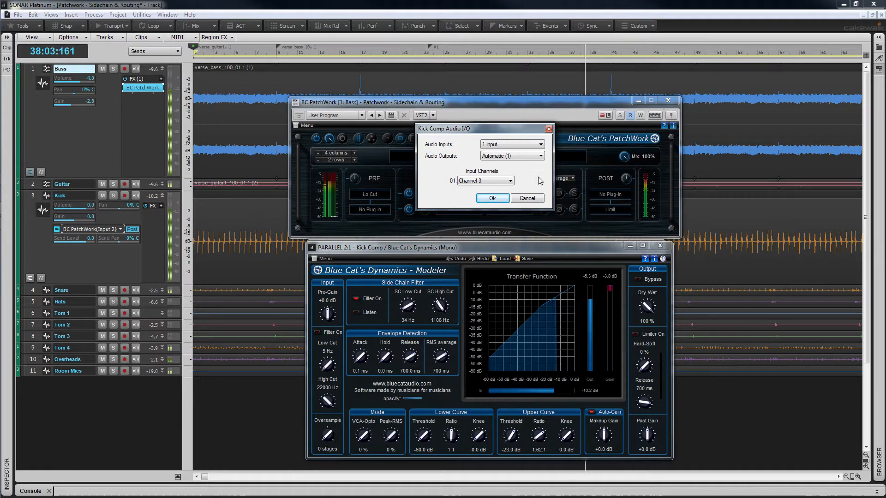
left_click(541, 156)
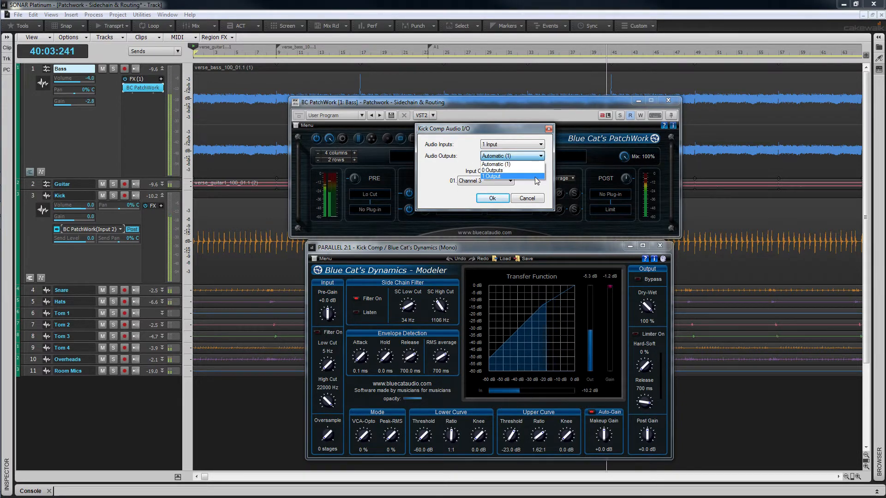
left_click(539, 176)
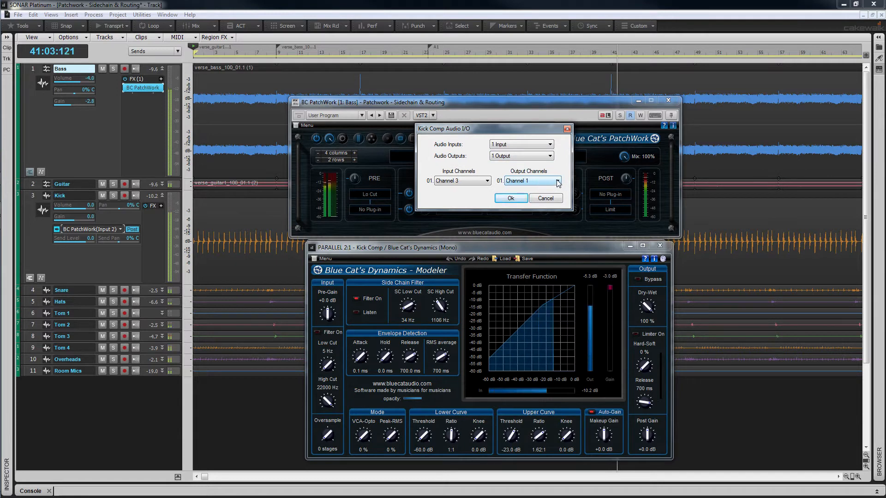
left_click(557, 181)
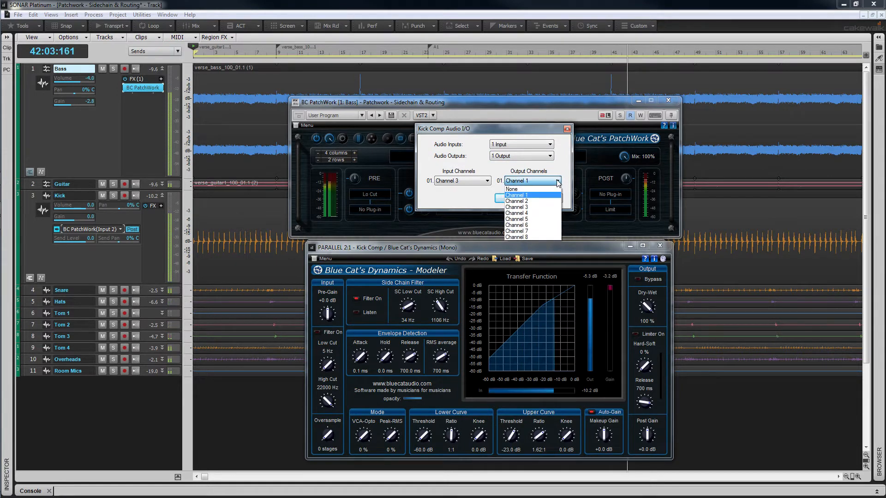
left_click(553, 207)
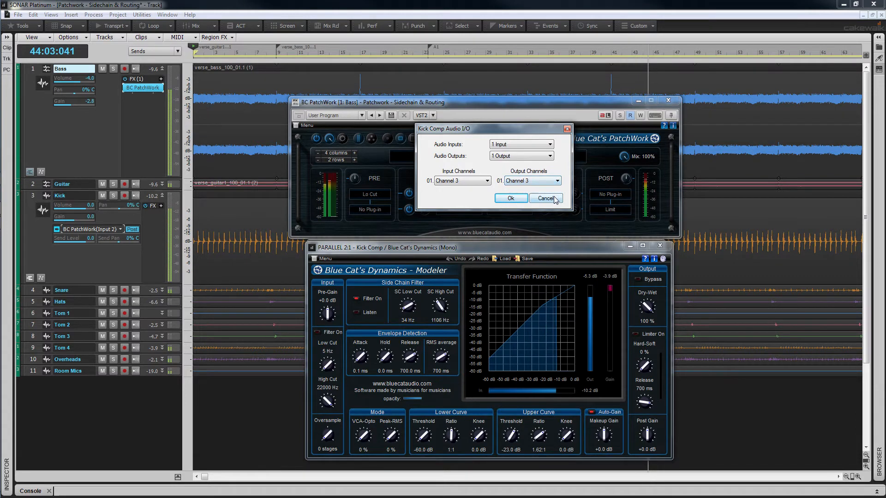
left_click(554, 198)
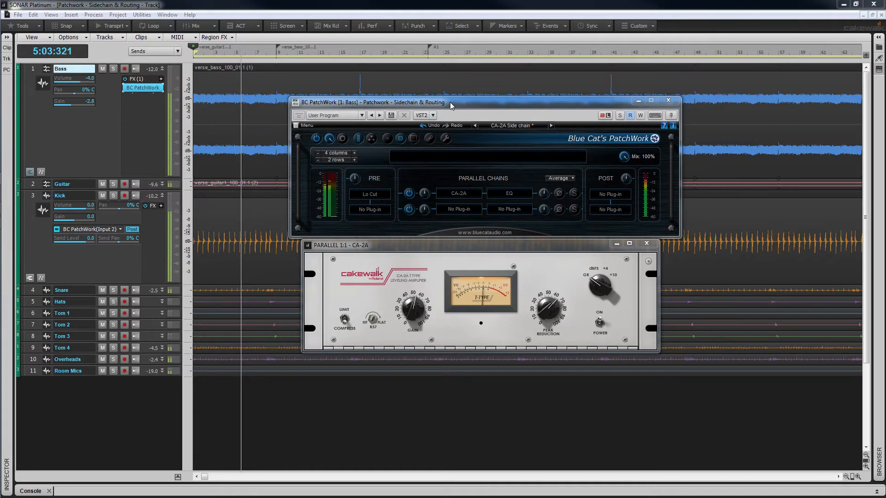
Step: Examine the destinations available for reassigning the Kick track's send, leaving the send as it is
left_click(450, 102)
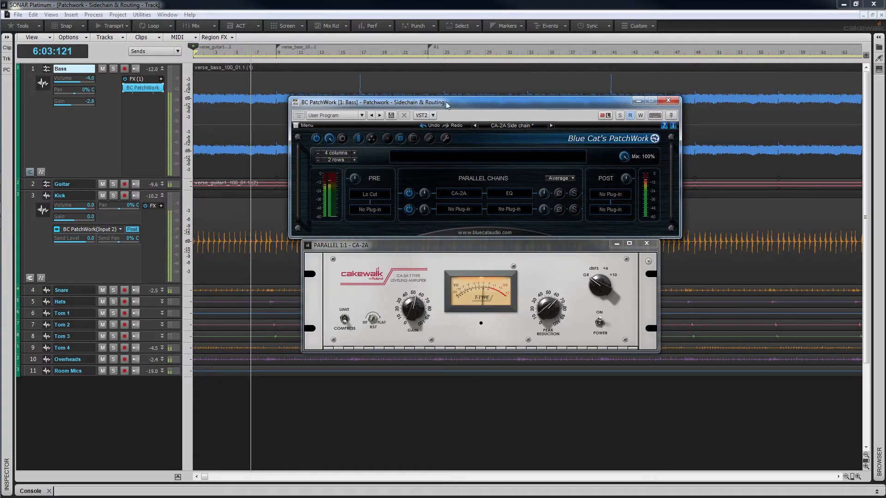
right_click(122, 230)
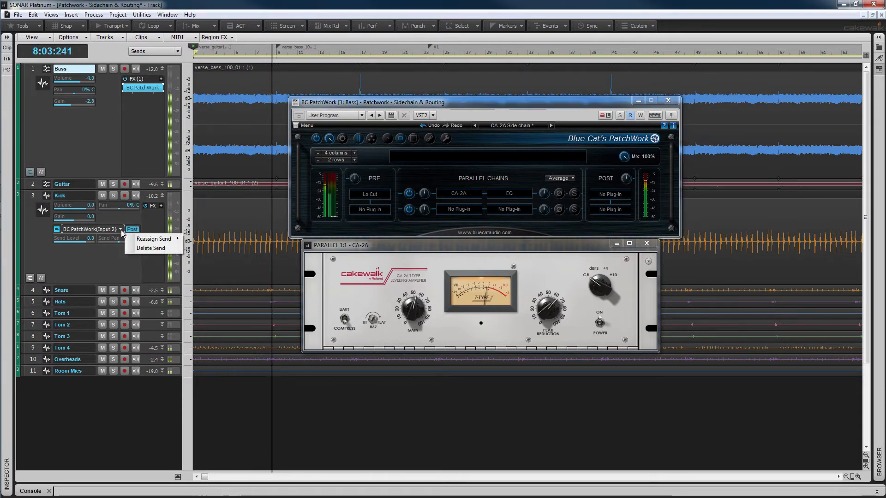
mouse_move(155, 241)
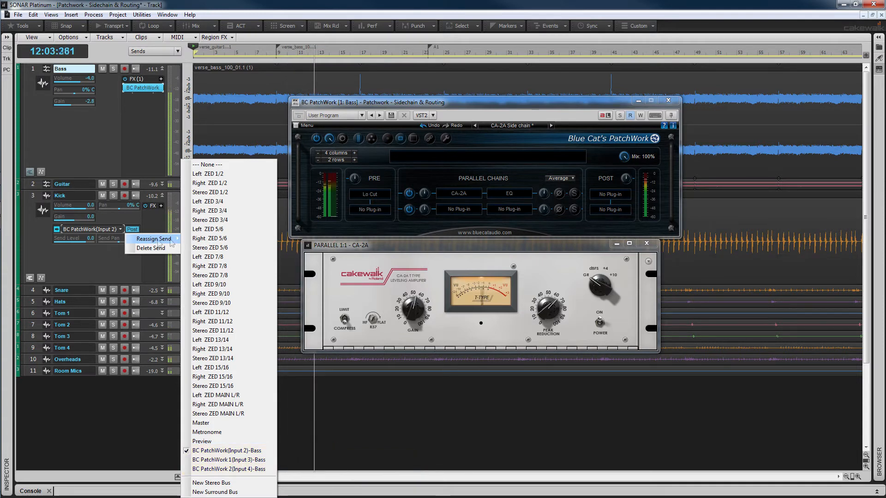
left_click(464, 105)
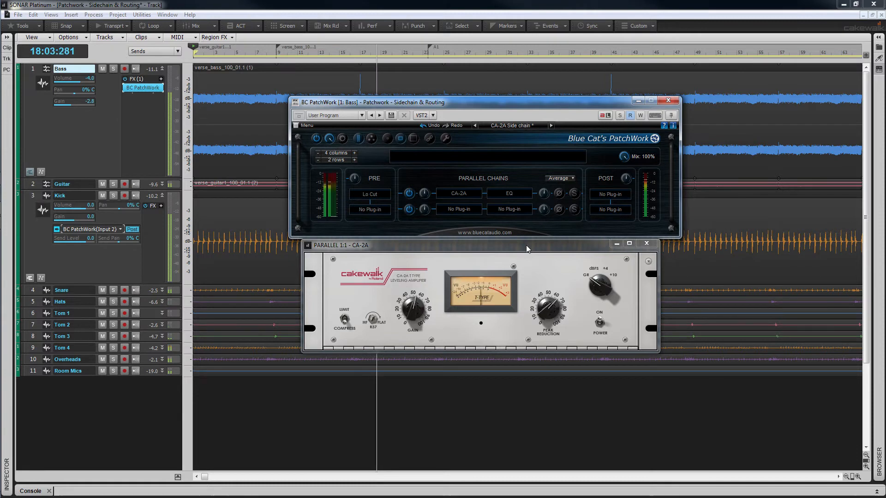
Step: Adjust the Peak Reduction amount on the CA-2A compressor
left_click(546, 312)
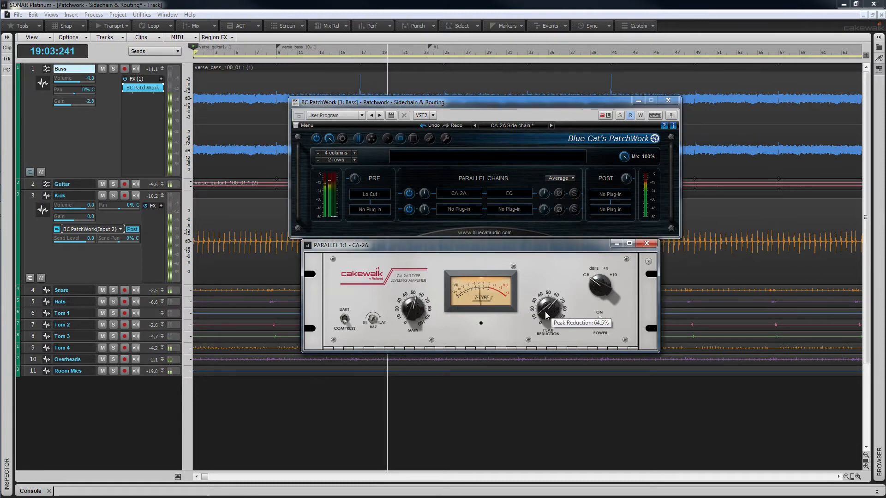
left_click_drag(546, 306, 544, 312)
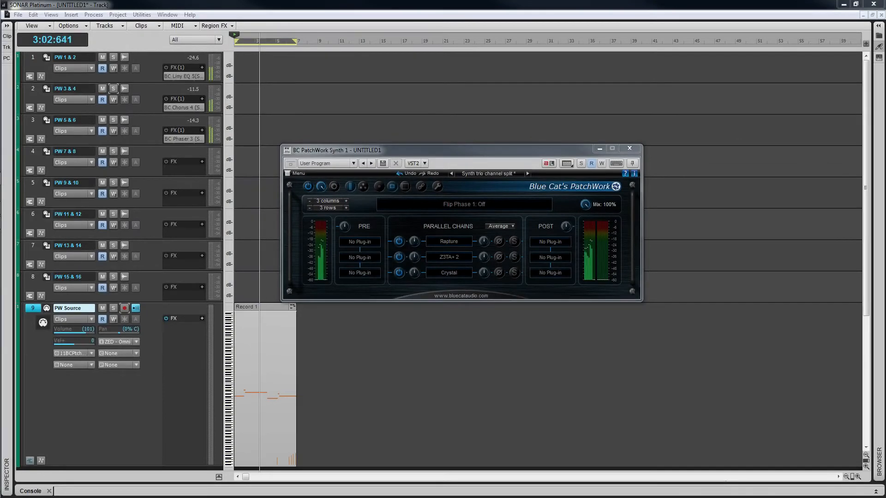
Step: Review the audio input and output channel routing of Rapture in PatchWork Synth, without changing it
left_click(463, 149)
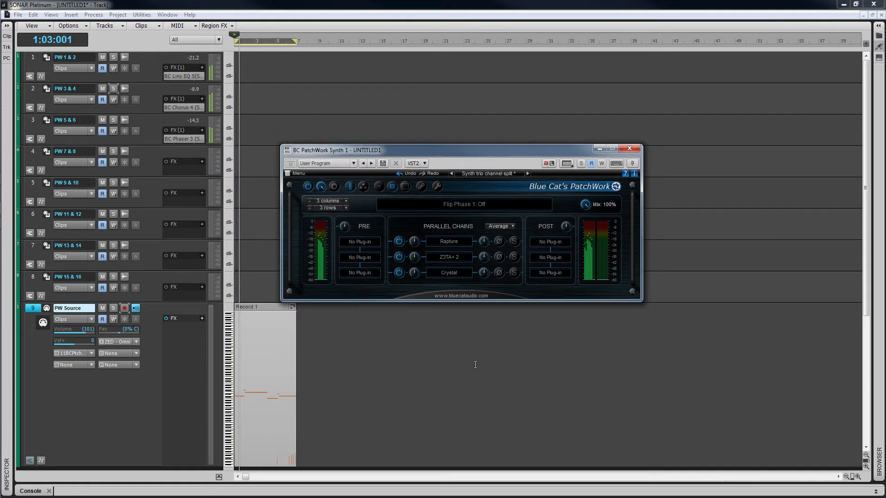
mouse_move(450, 244)
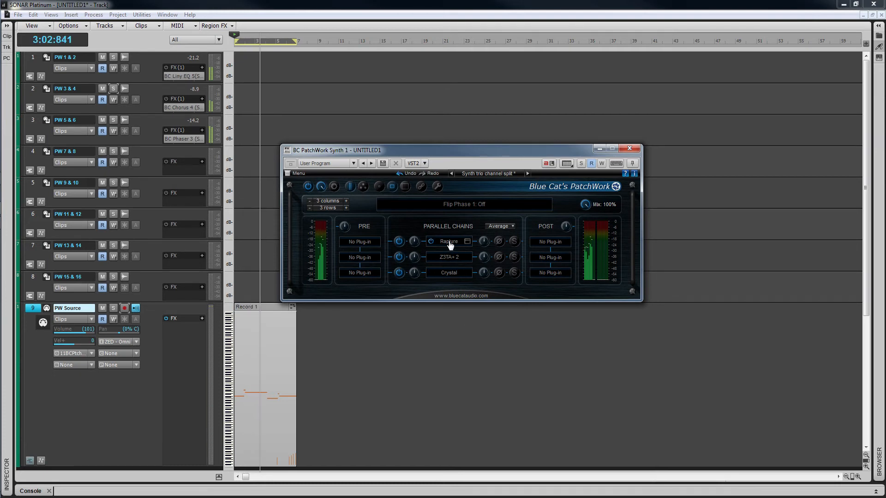
right_click(450, 244)
left_click(478, 386)
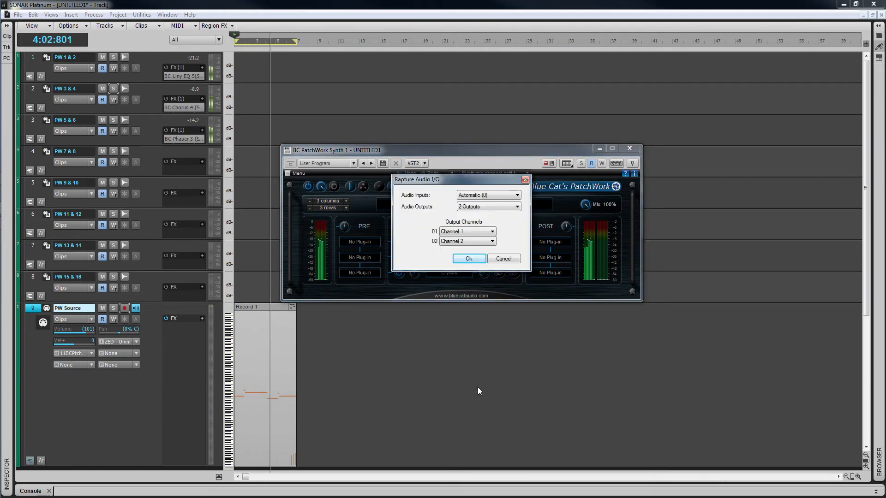
left_click(504, 258)
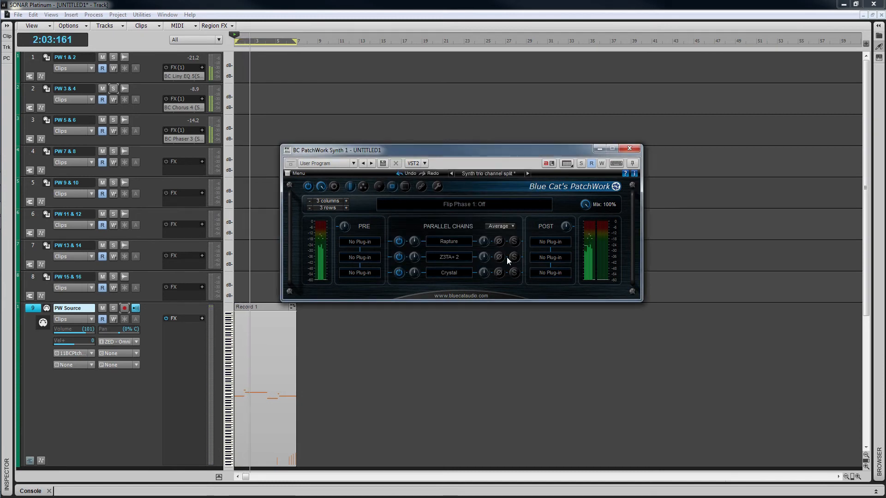
Step: Review the audio input and output channel routing of Z3TA+ 2, without changing it
right_click(452, 259)
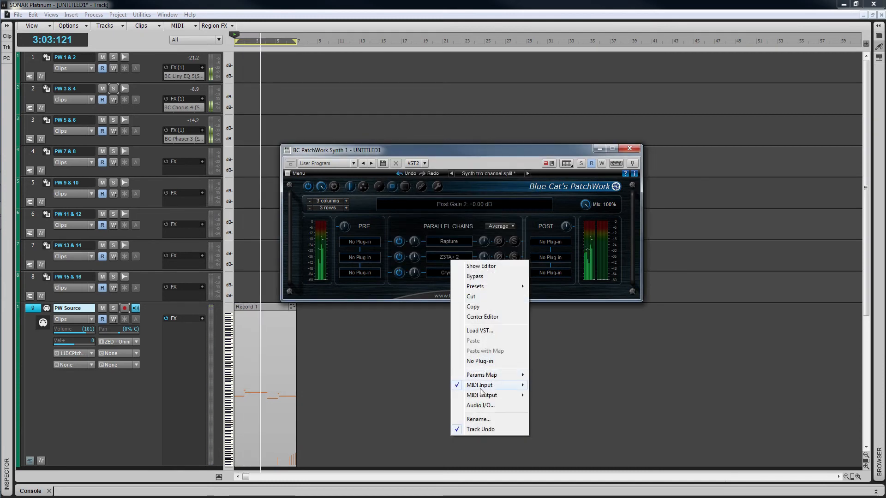
left_click(480, 405)
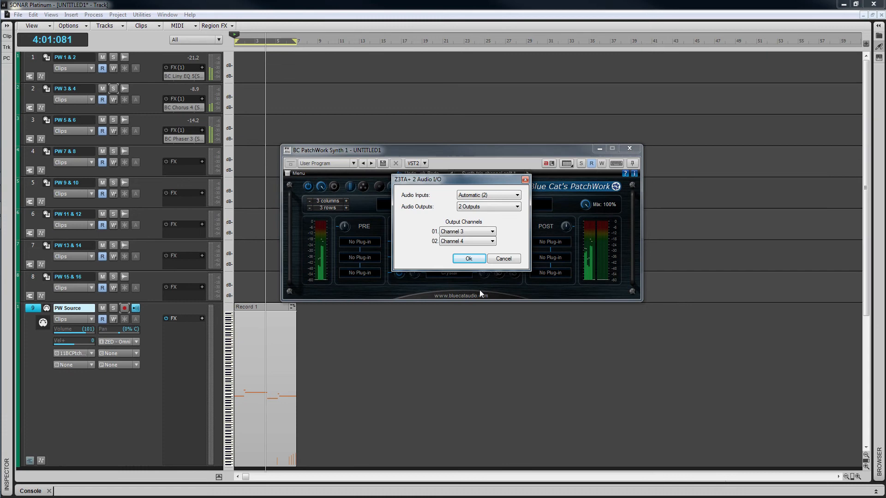
left_click(504, 259)
Step: Review the audio input and output channel routing of Crystal, without changing it
right_click(441, 272)
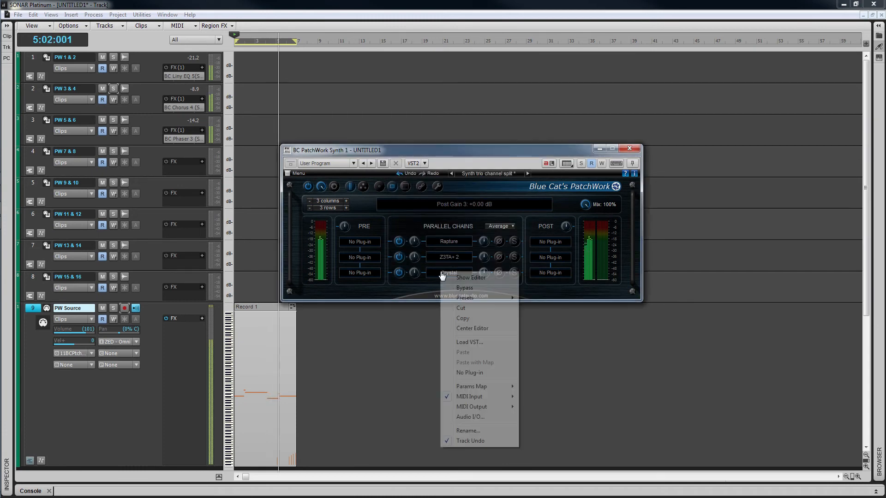
left_click(470, 417)
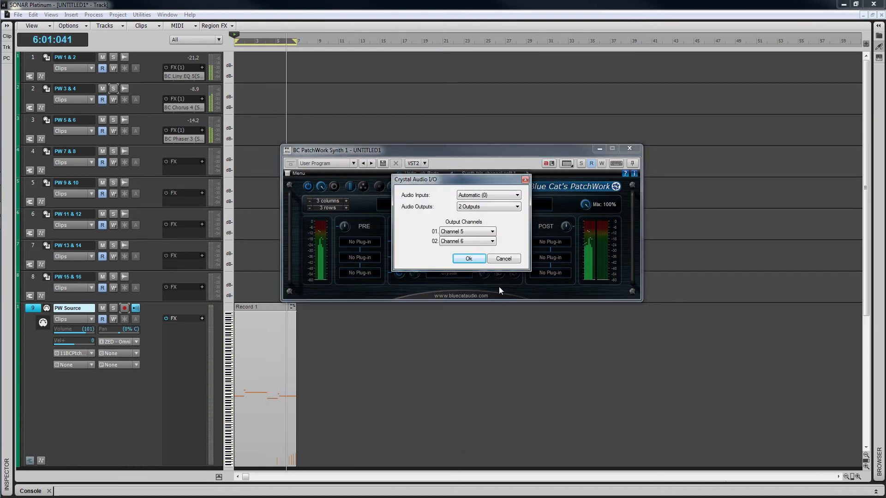
left_click(504, 259)
key("space")
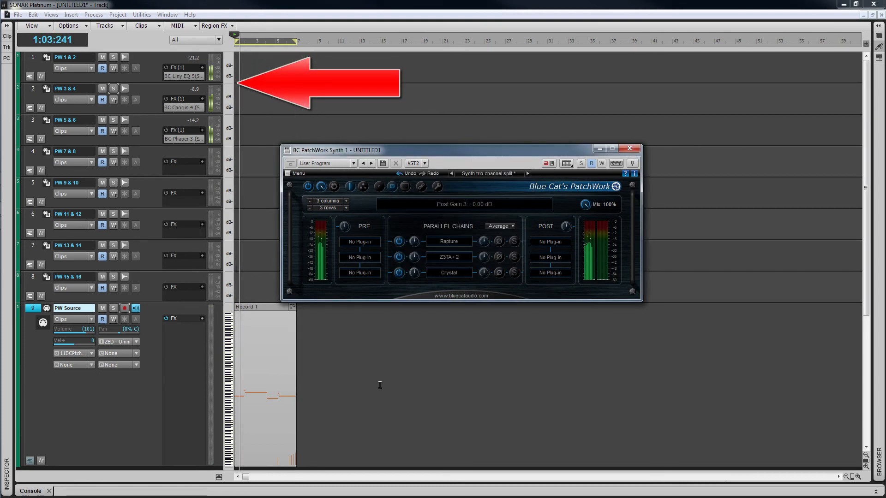
Step: Select the PW 1 & 2 track and show its channel strip in the Inspector
left_click(152, 76)
key("i")
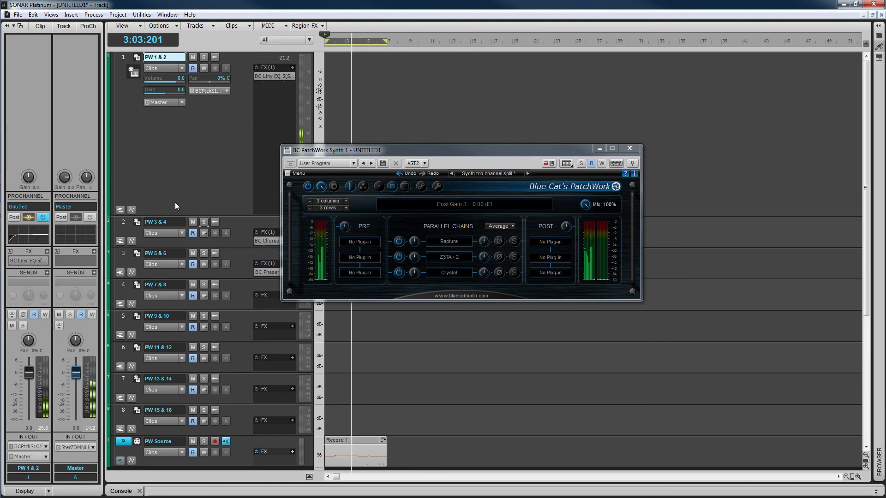
Step: Adjust the volume fader of the PW 3 & 4 track, and select the PW 5 & 6 track
left_click(237, 229)
left_click_drag(31, 375, 31, 386)
left_click(237, 262)
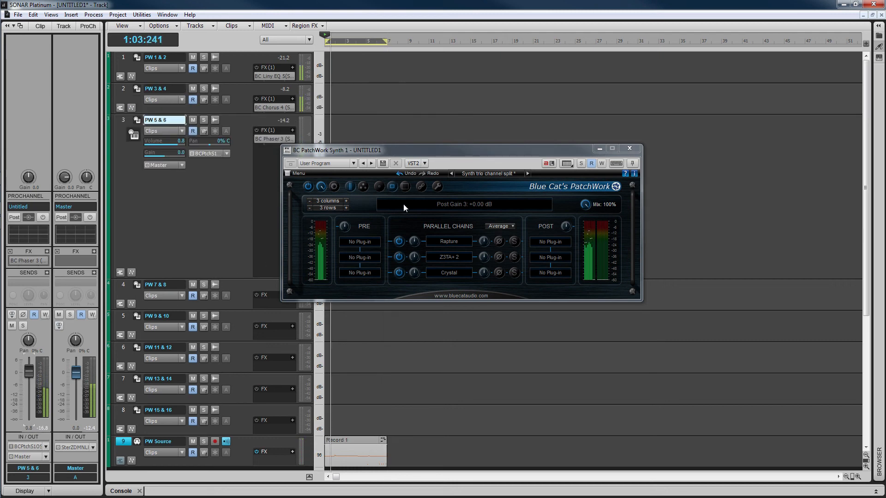
left_click(464, 148)
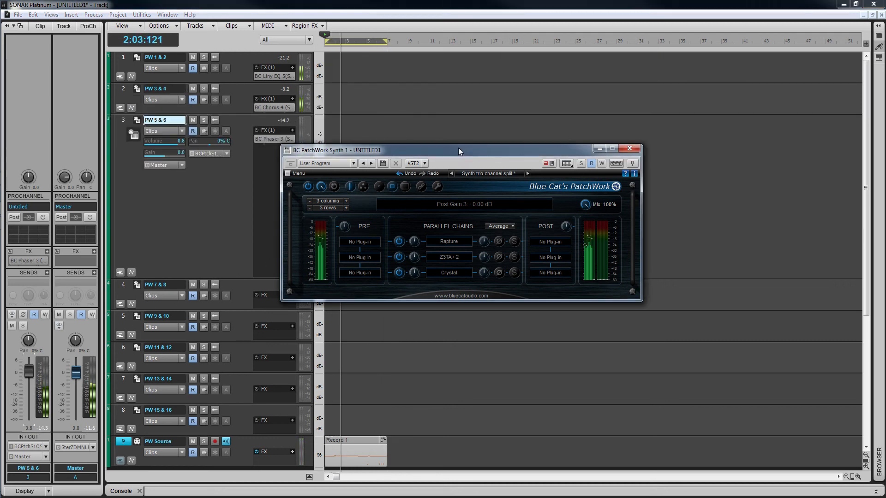